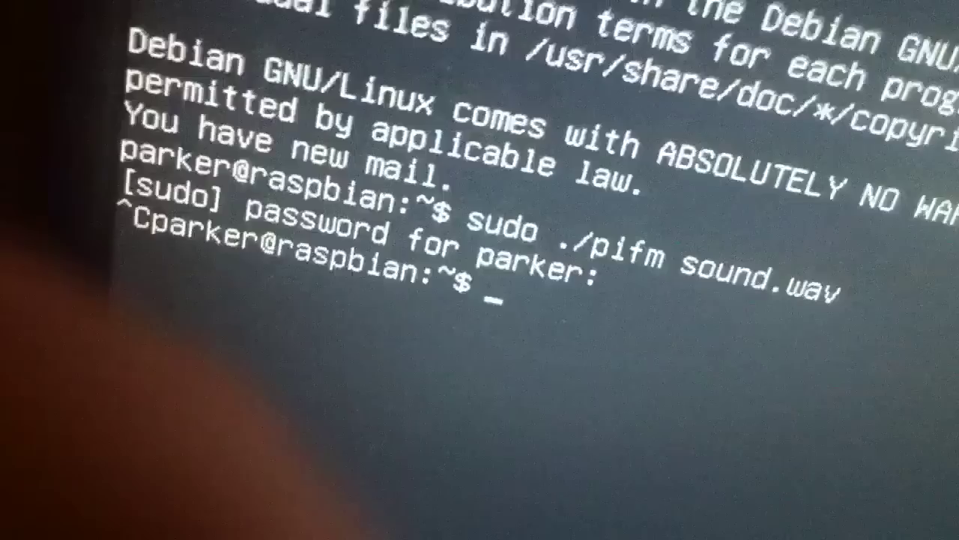
pyautogui.press('Up')
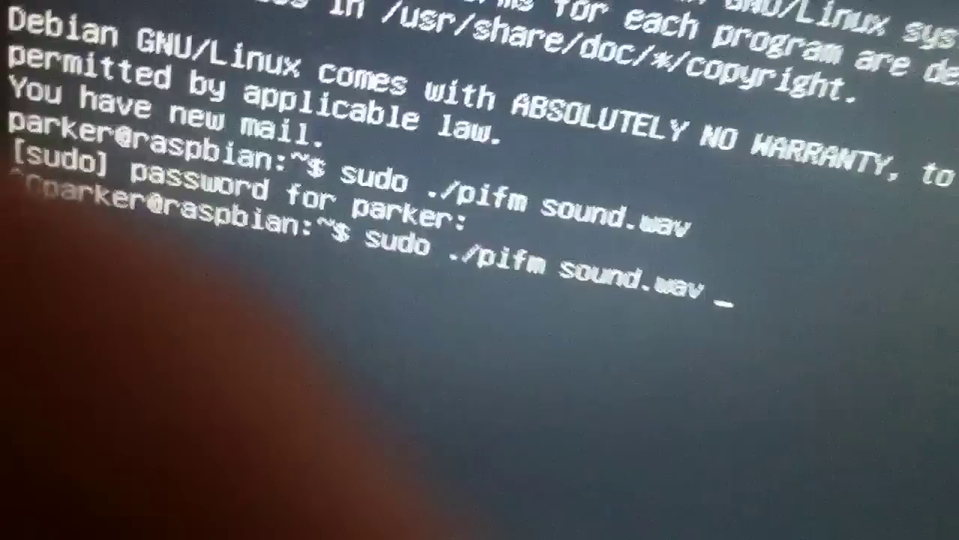